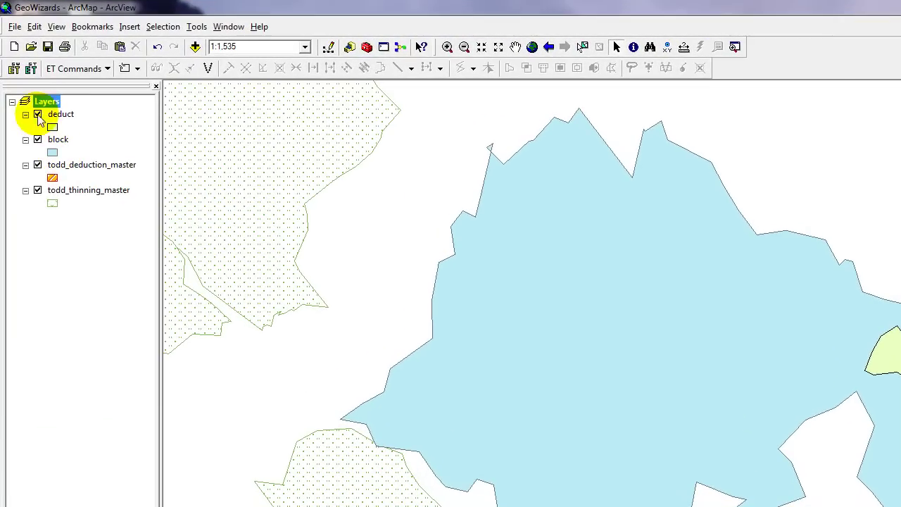
Step: Launch the ET GeoWizards Clean Polygons wizard and select block as the input polygon layer
click(14, 69)
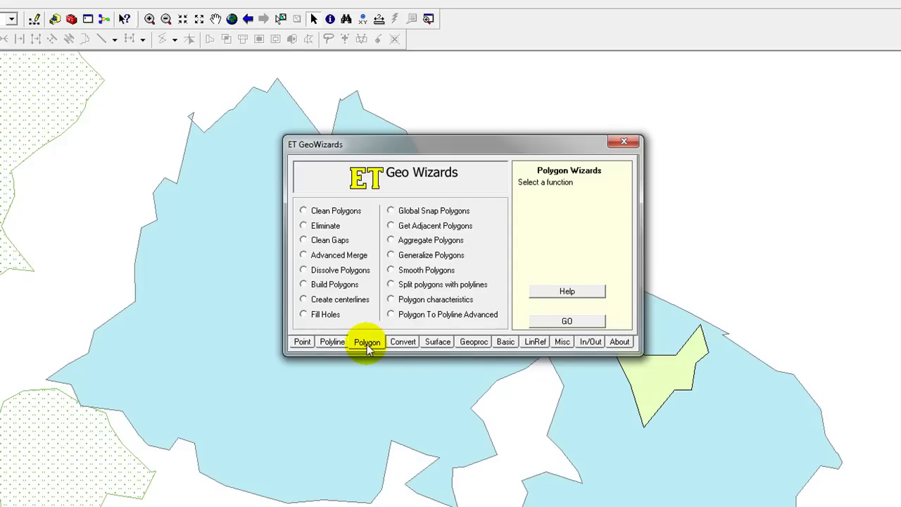
click(304, 211)
click(590, 322)
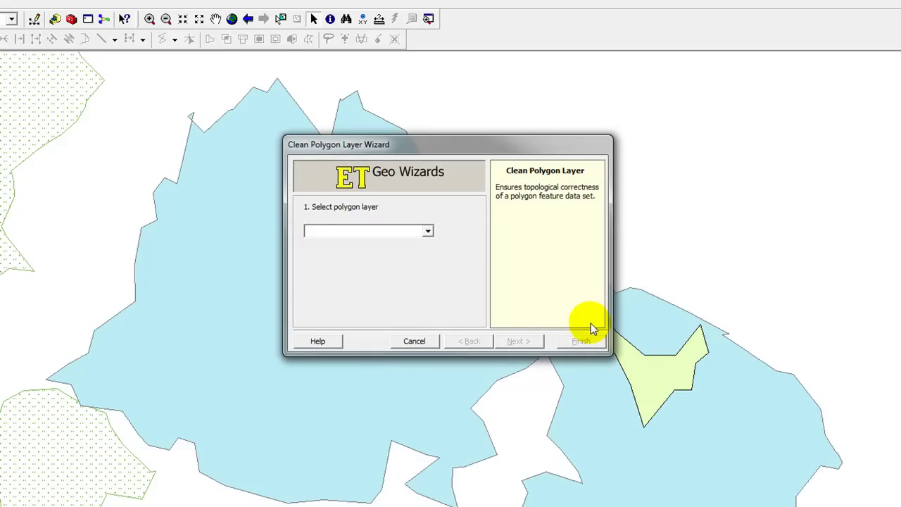
click(427, 232)
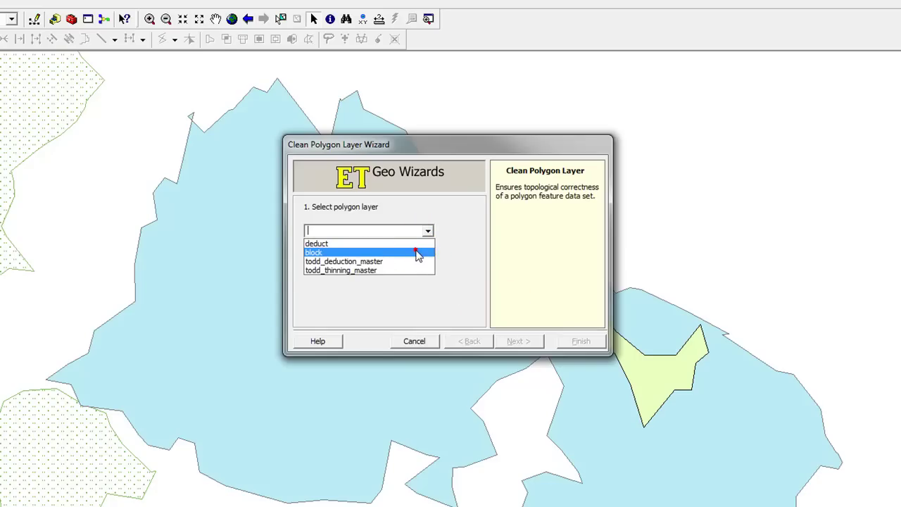
click(417, 252)
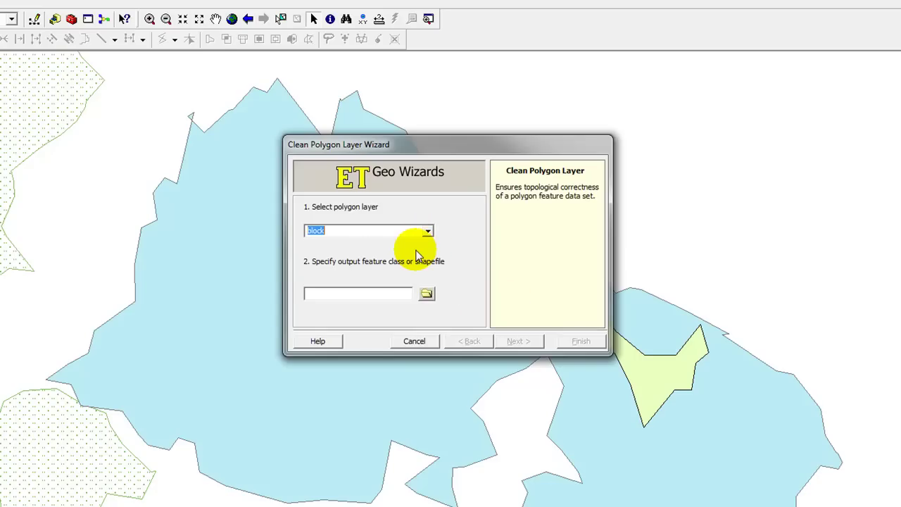
Step: Set the output feature class name to block_clean in the Todd Working folder
click(427, 294)
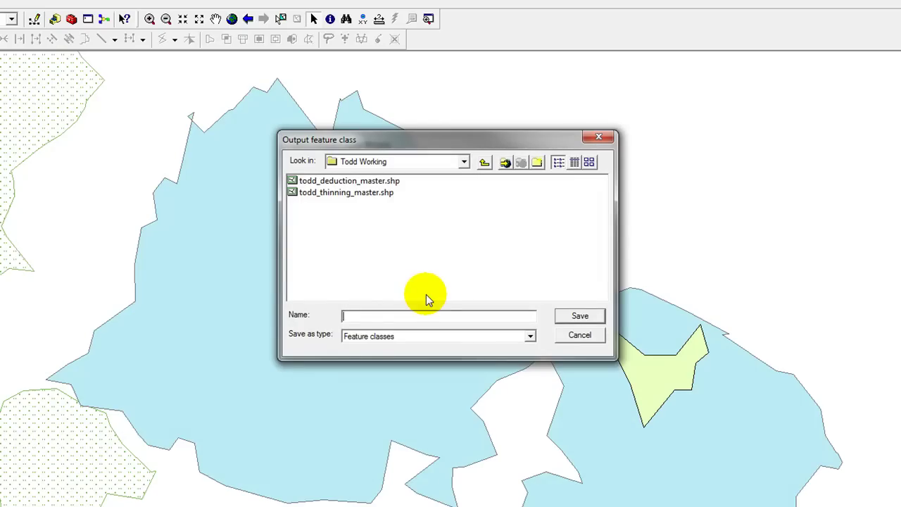
text(block)
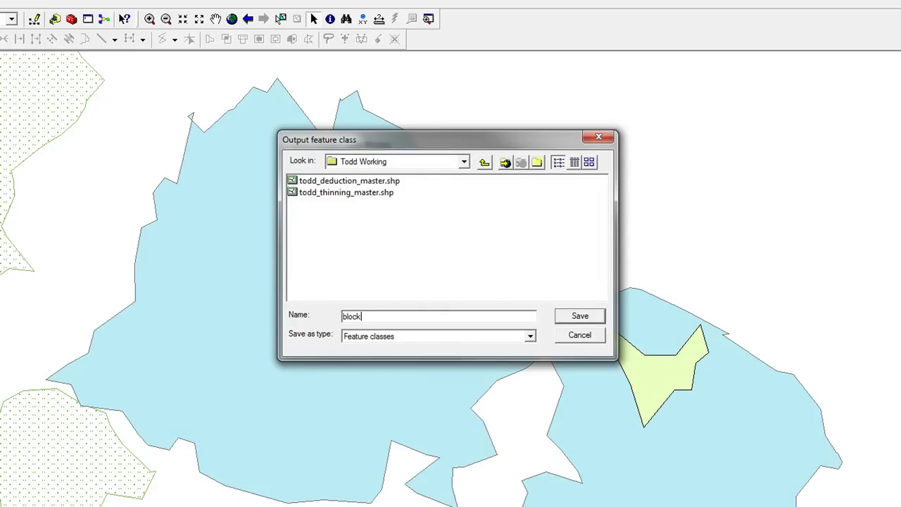
text(_clean)
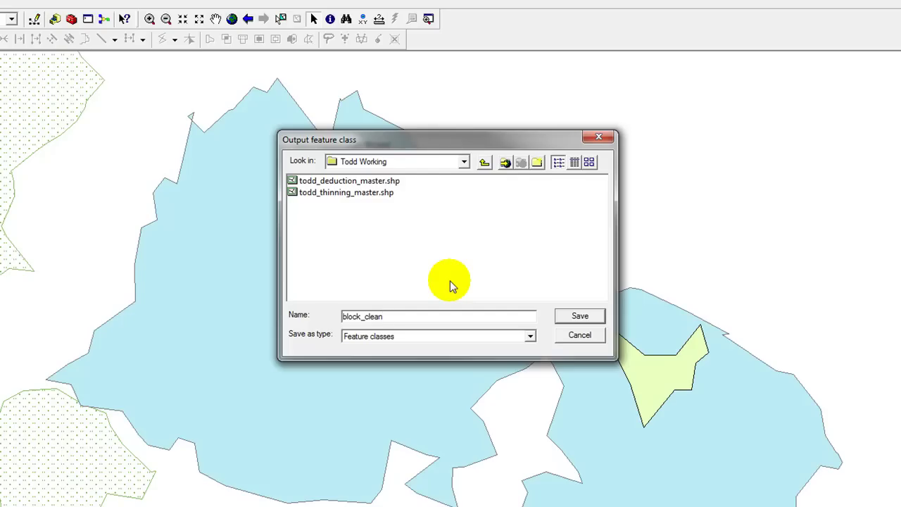
Step: Confirm block_clean as output, keep the default fuzzy tolerance, and run the cleaning
click(582, 316)
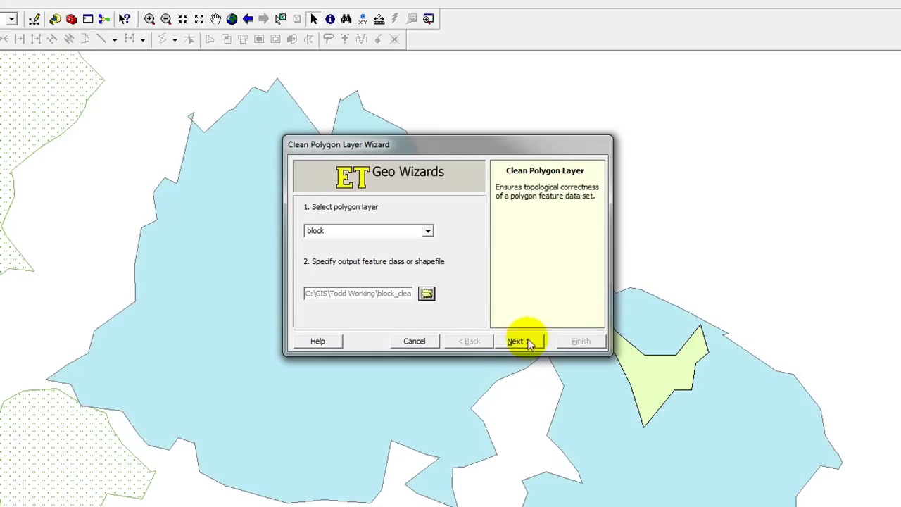
click(518, 341)
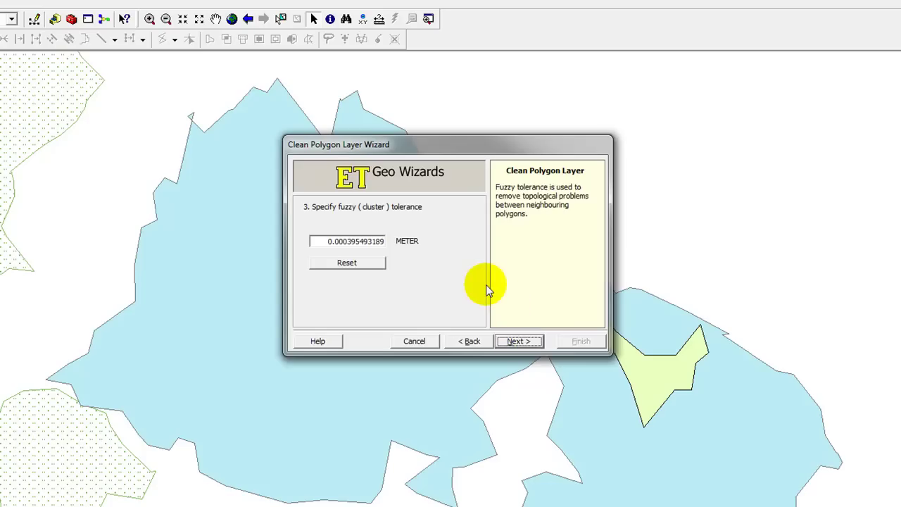
click(519, 341)
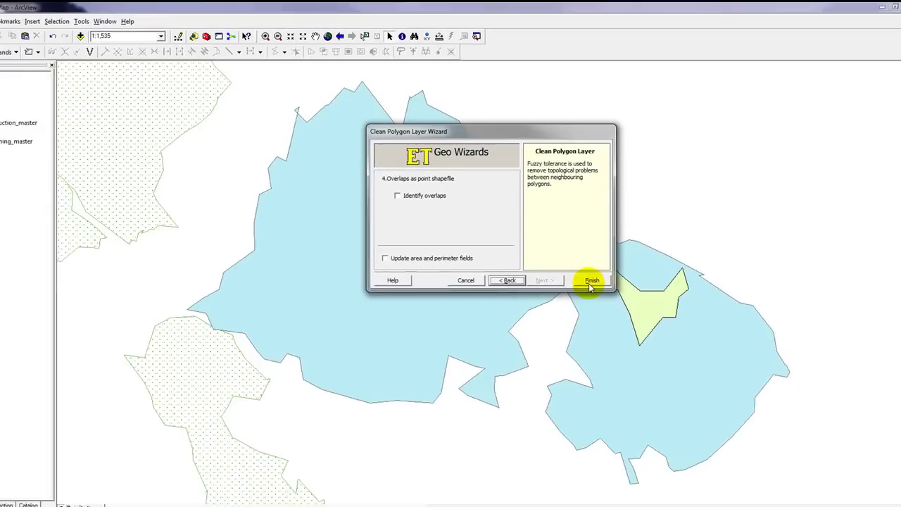
click(581, 341)
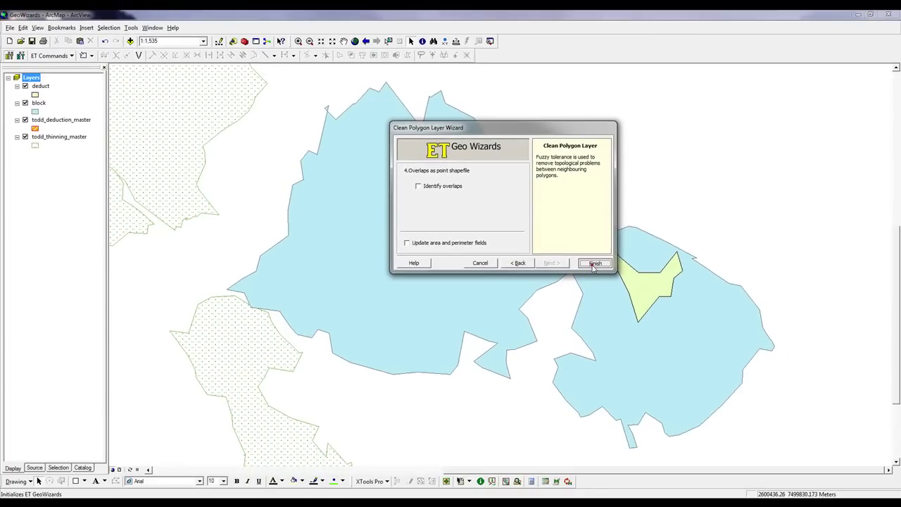
click(595, 264)
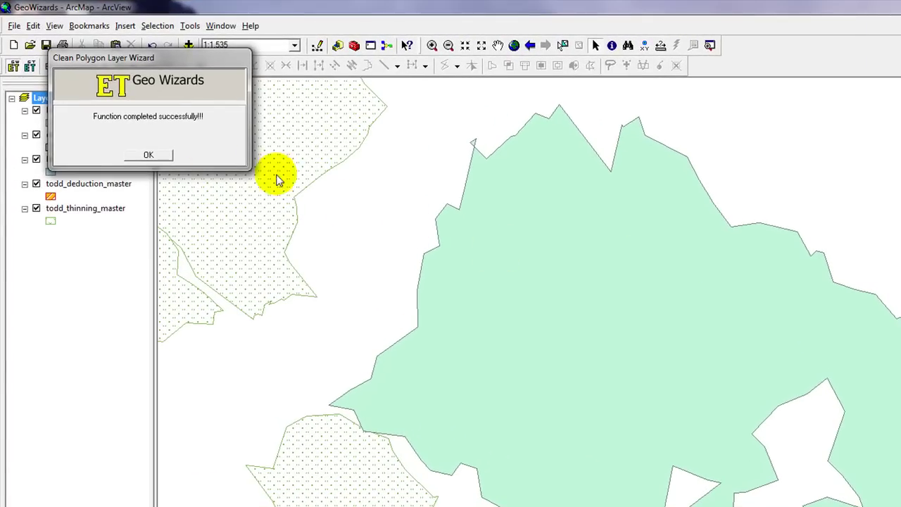
click(145, 157)
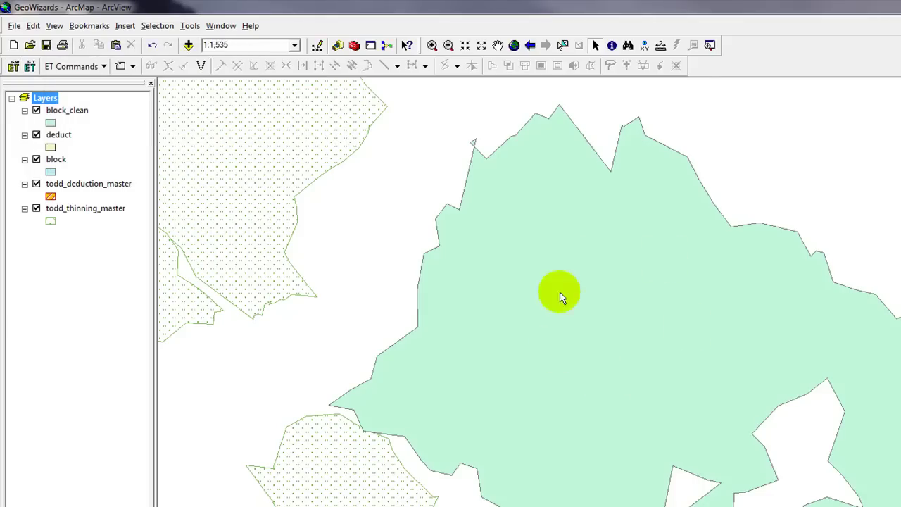
Step: Turn the block_clean layer on and the original block layer off
click(36, 111)
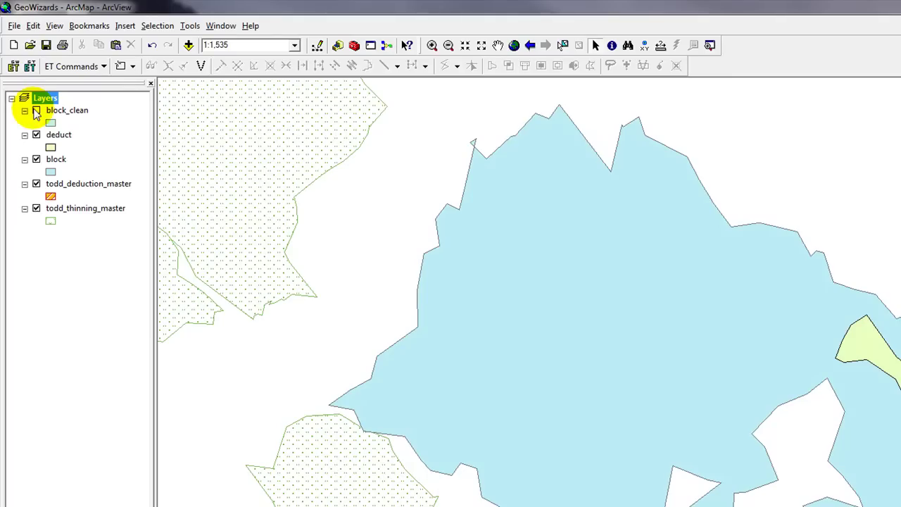
click(57, 161)
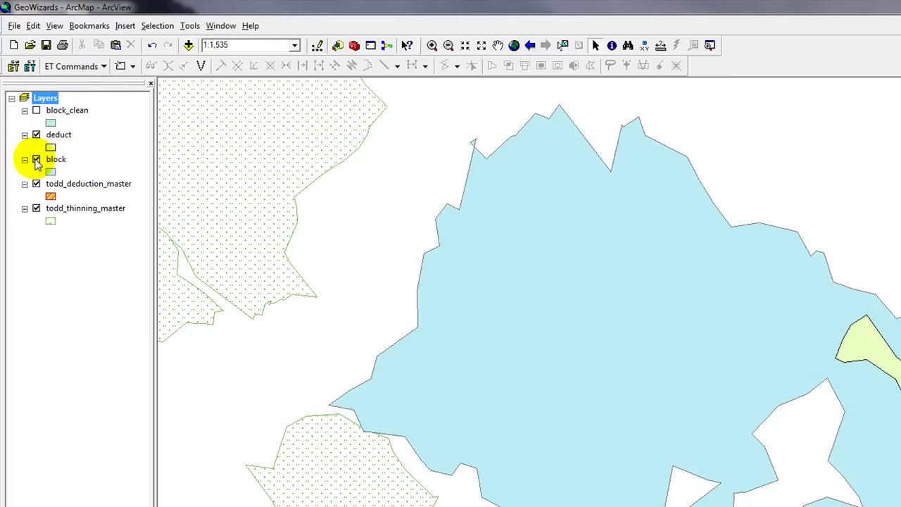
click(35, 159)
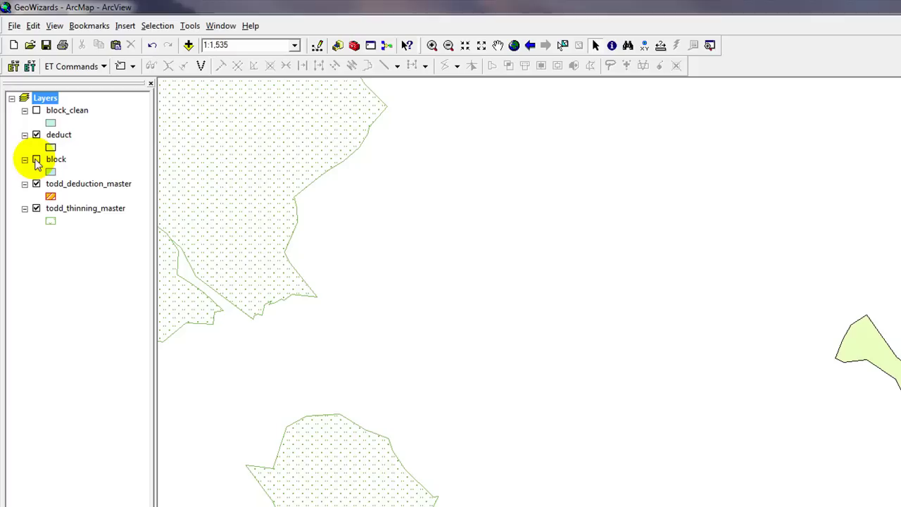
click(36, 111)
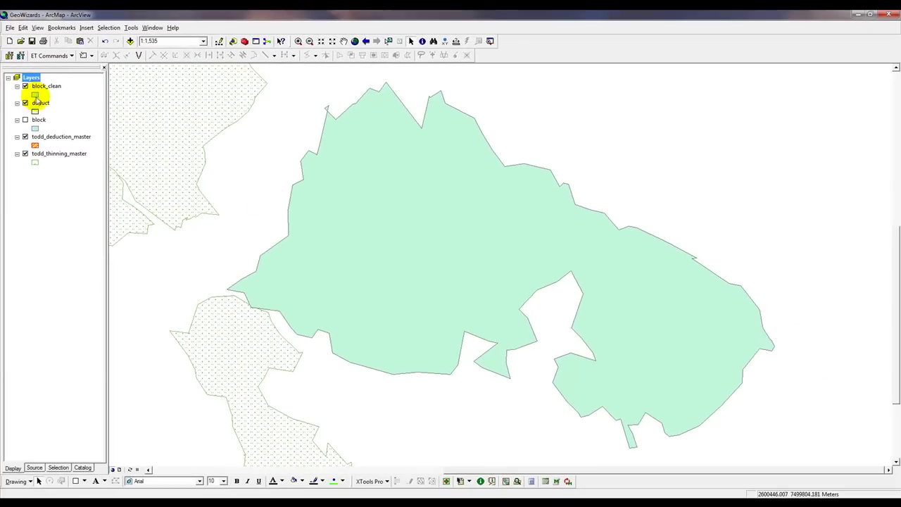
Step: Open the block_clean attribute table and scroll right through its 2 polygon records
right_click(47, 88)
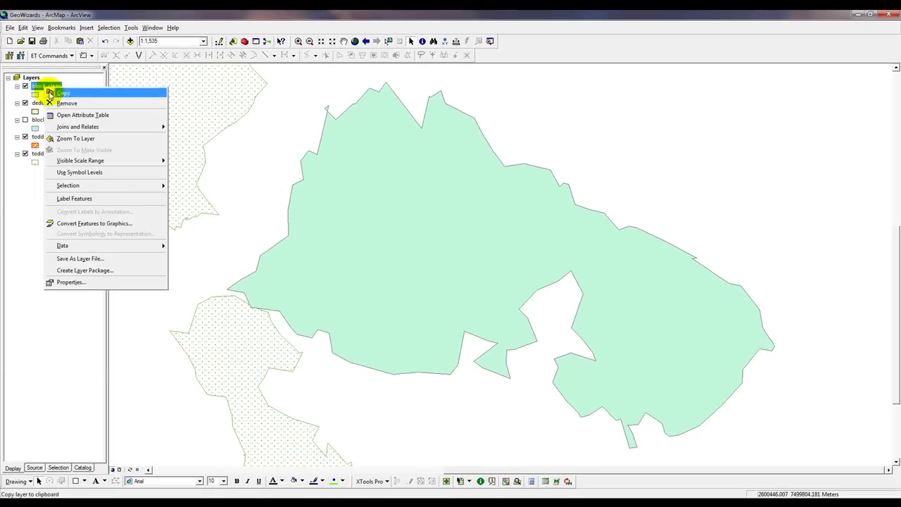
click(66, 115)
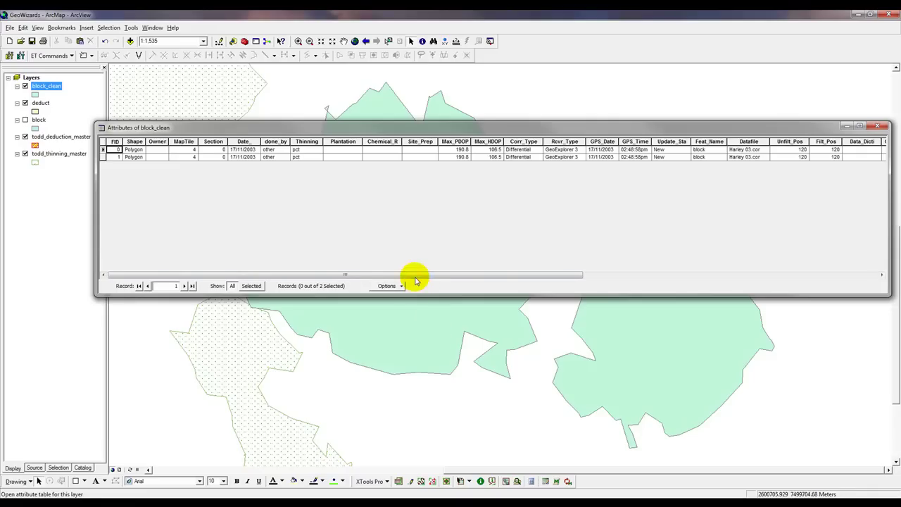
drag(414, 275, 335, 275)
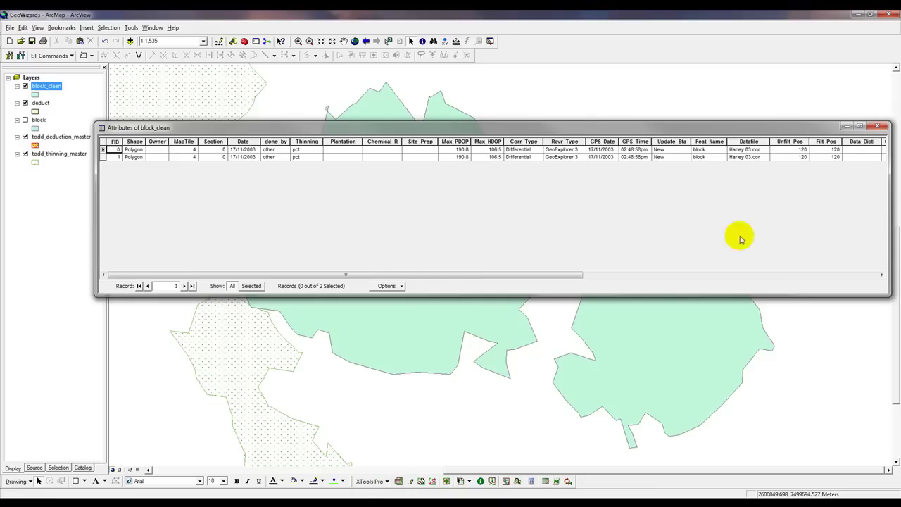
Step: Close the table and launch XTools Pro's Calculate Area, Perimeter tool
click(876, 127)
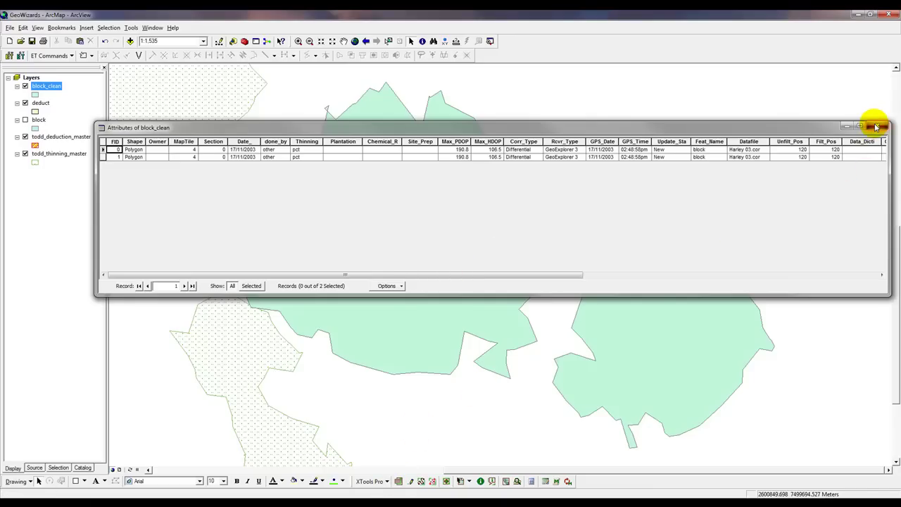
click(372, 482)
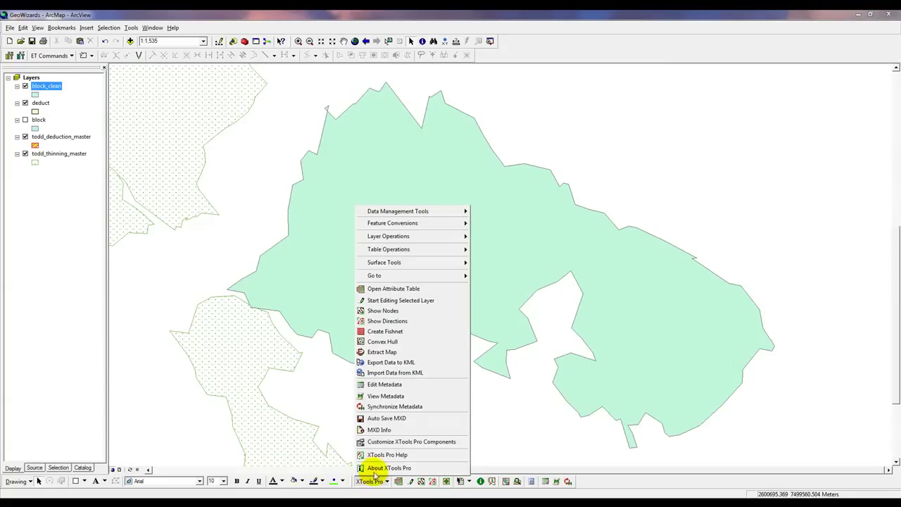
mouse_move(386, 252)
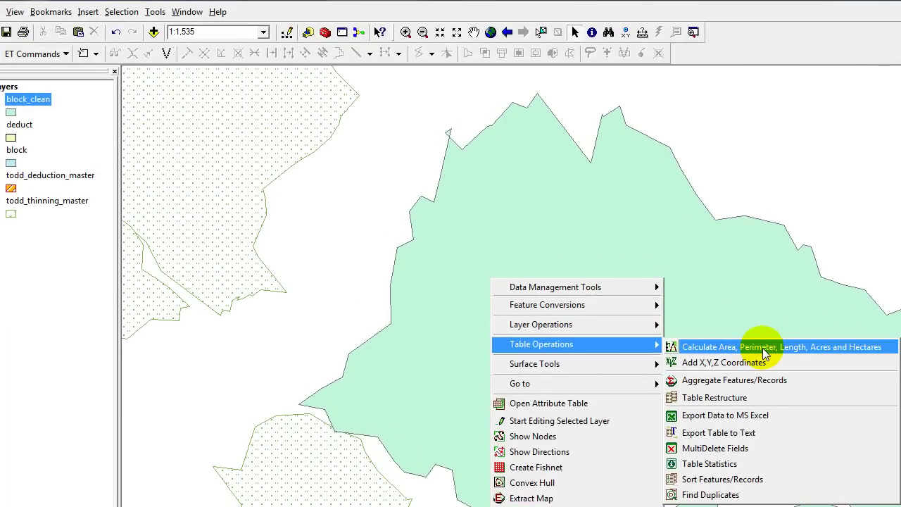
click(762, 347)
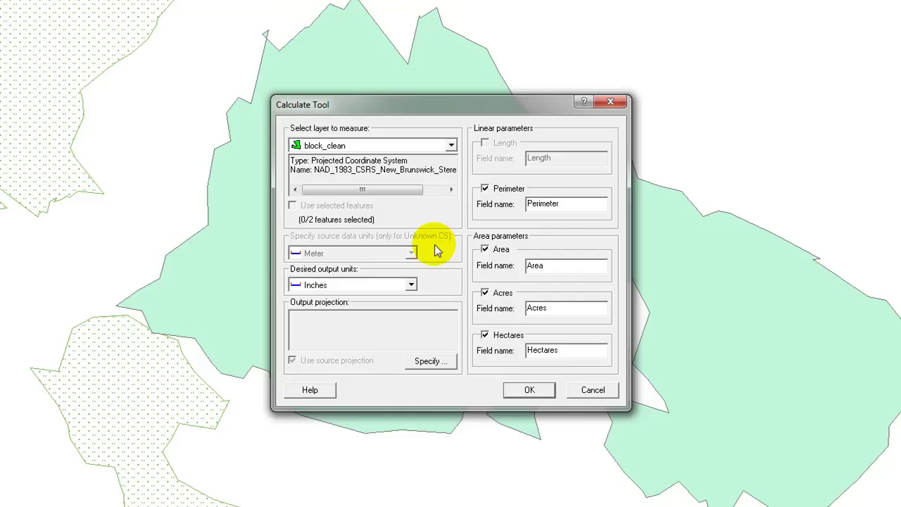
Step: Set the desired output units to Meter and run the area and perimeter calculation
click(413, 285)
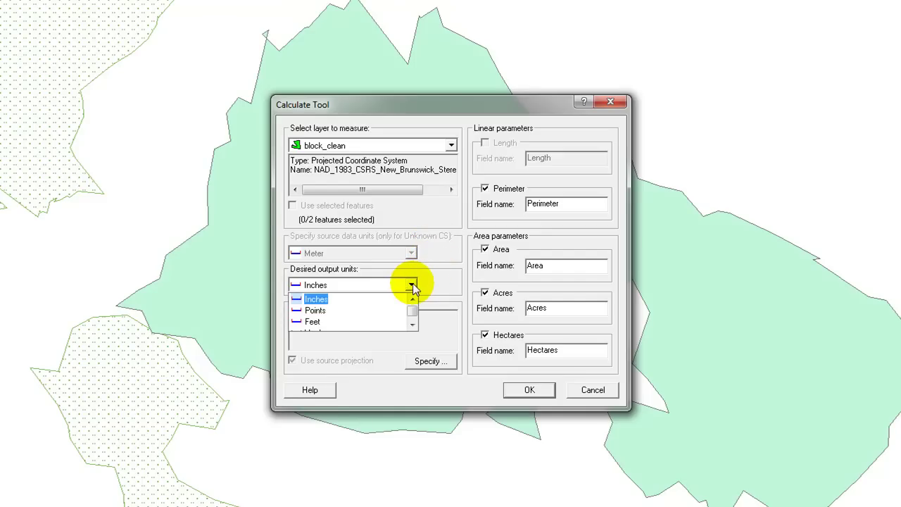
click(412, 324)
click(412, 324)
click(412, 324)
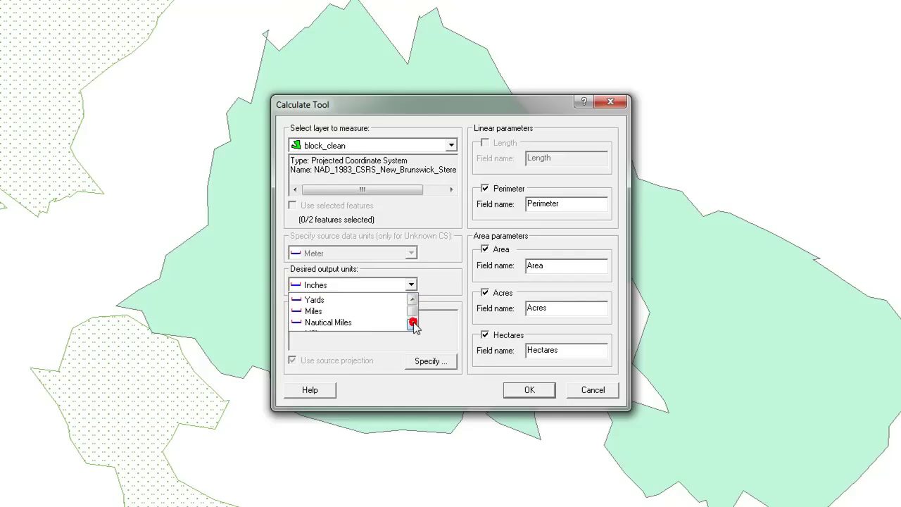
click(413, 323)
click(413, 324)
click(413, 324)
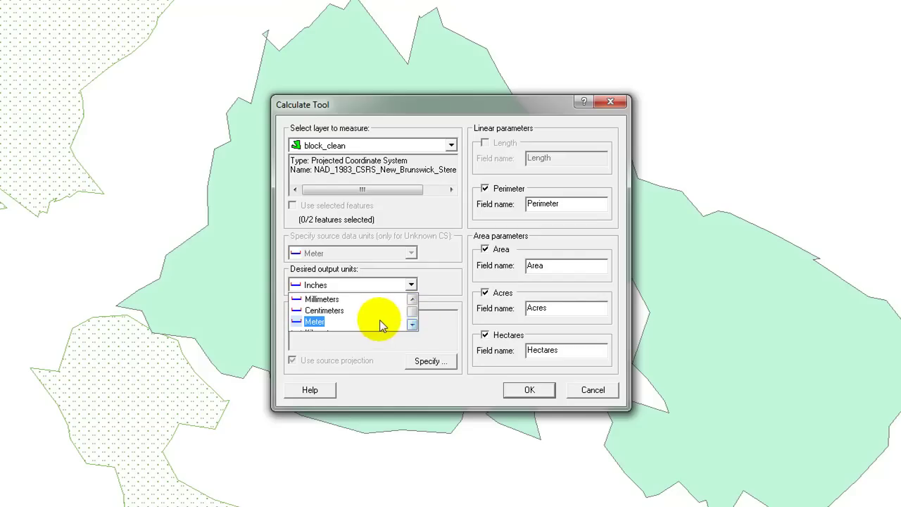
click(379, 320)
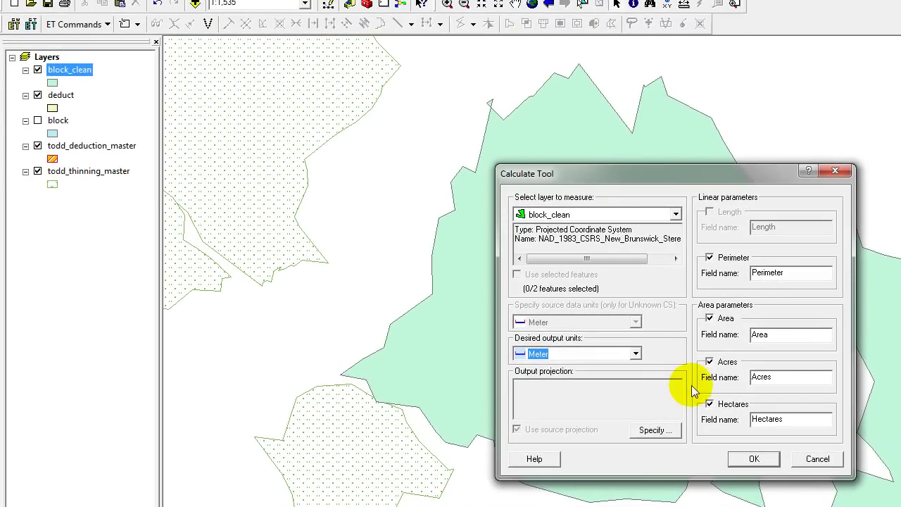
click(753, 461)
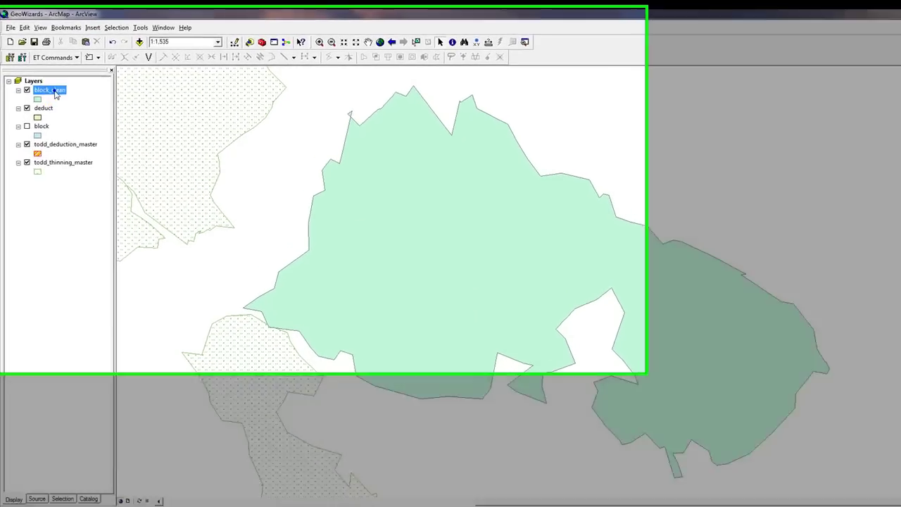
Step: Reopen the block_clean attribute table and scroll to the Area and Hectares columns
right_click(50, 89)
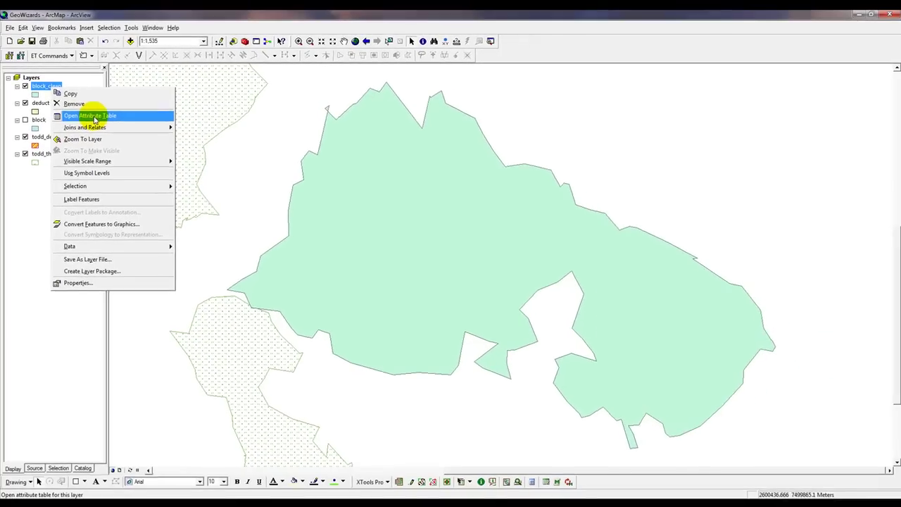
click(135, 158)
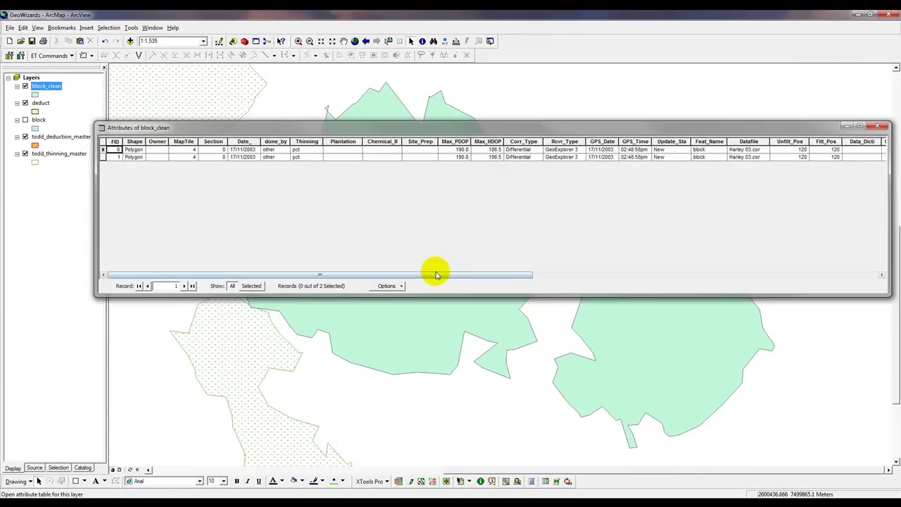
drag(434, 273, 834, 282)
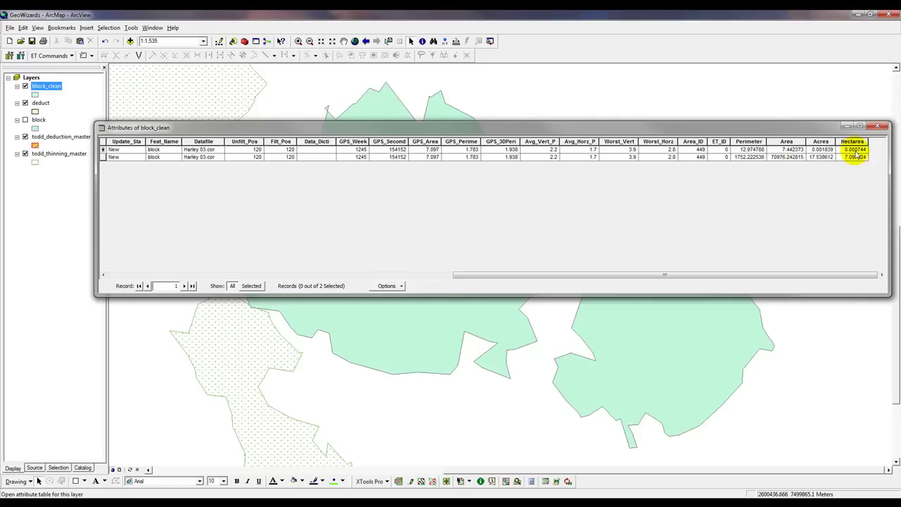
Step: Select the tiny first record, zoom the map to it, and close the table
click(103, 150)
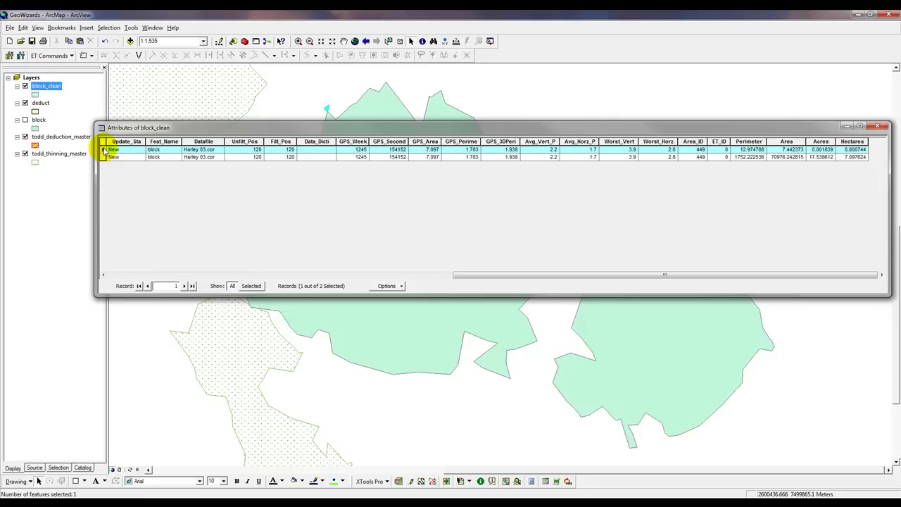
right_click(103, 151)
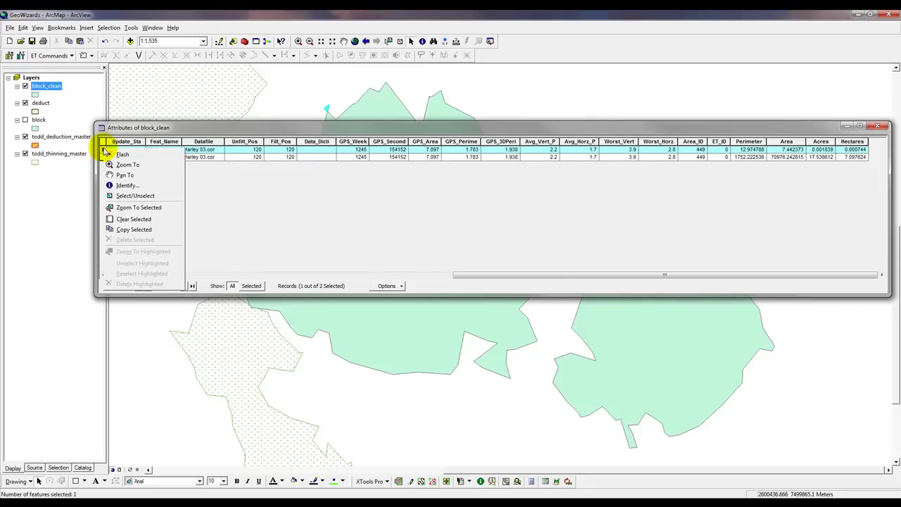
click(130, 207)
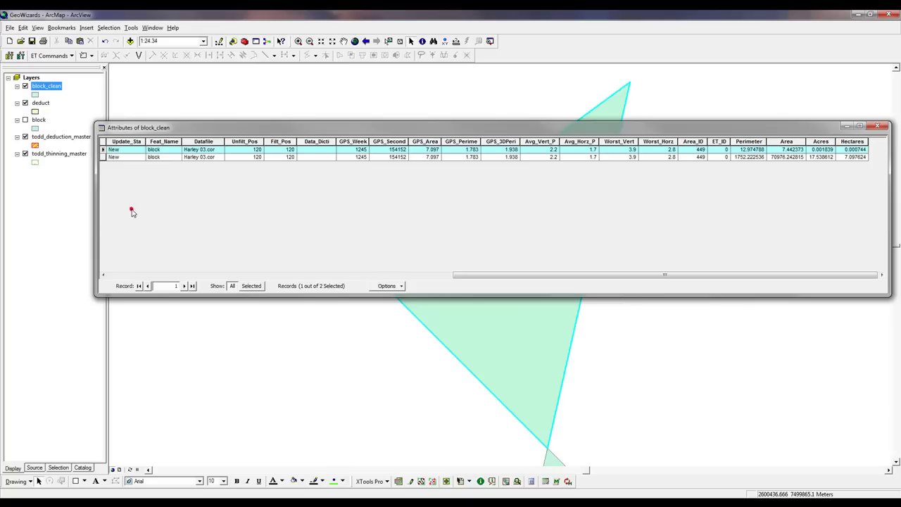
click(880, 126)
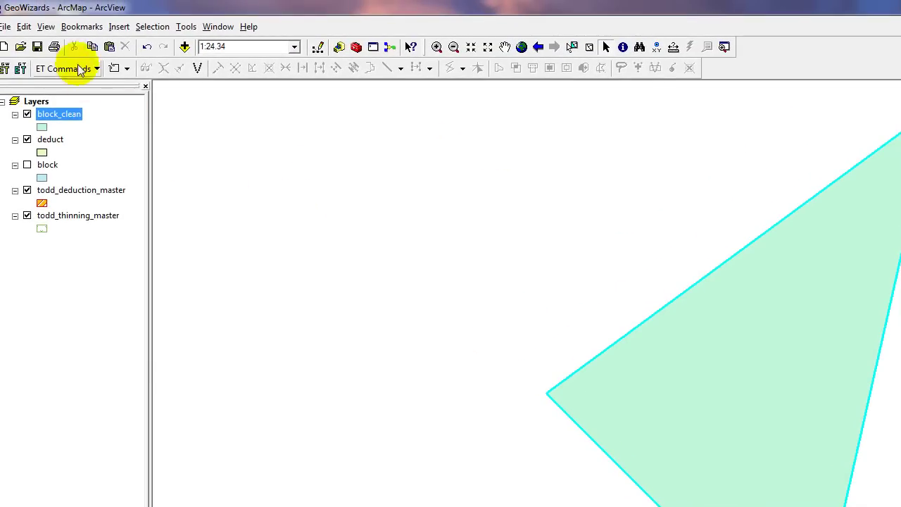
Step: Show the Editor toolbar and start editing the Todd Working folder containing block_clean
click(46, 26)
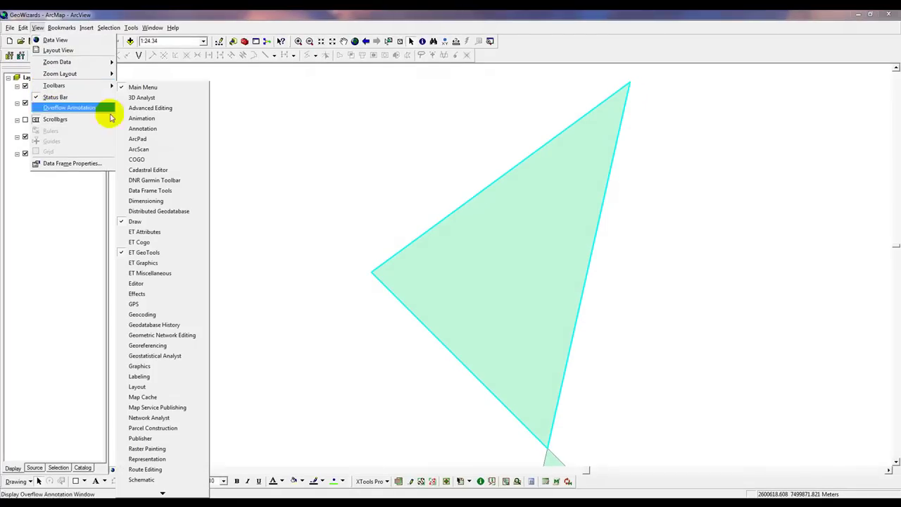
click(171, 284)
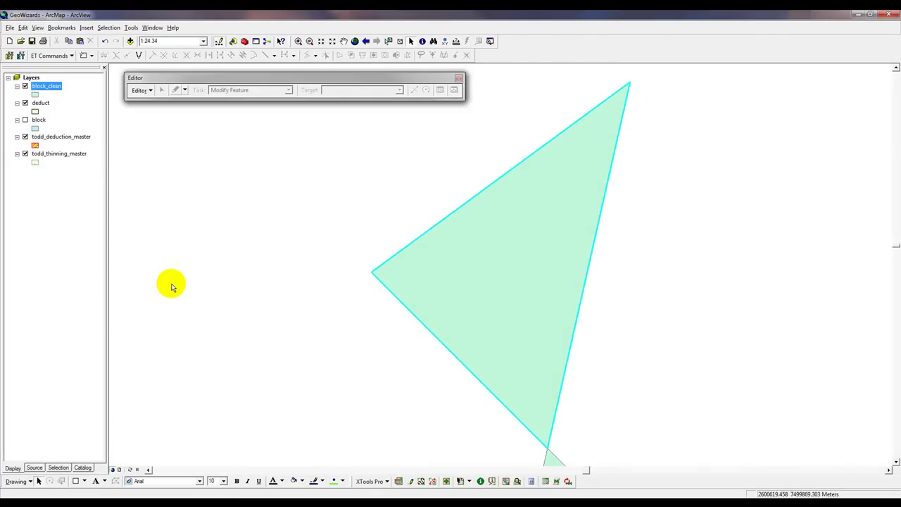
click(146, 90)
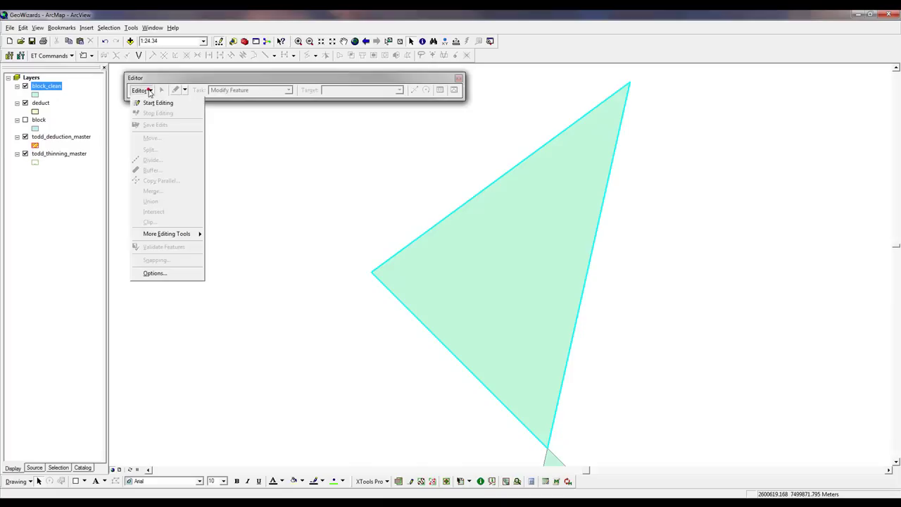
click(156, 102)
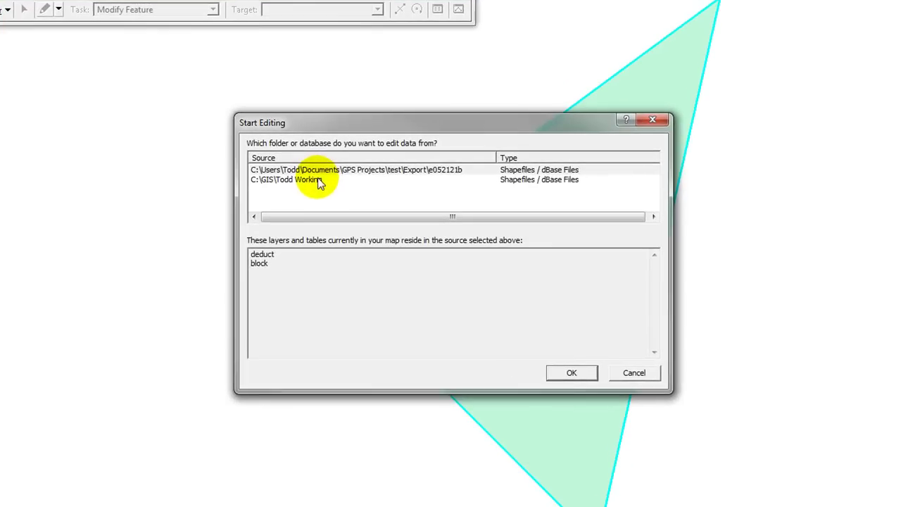
click(318, 181)
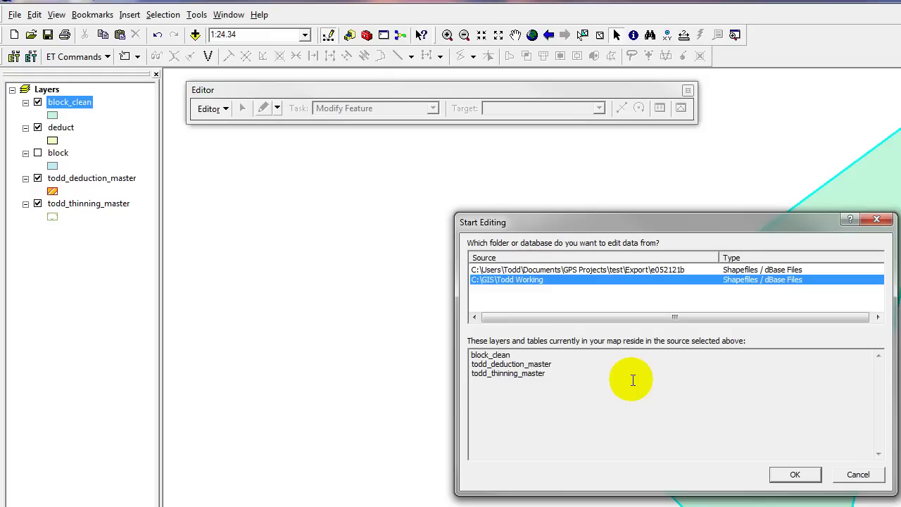
click(794, 474)
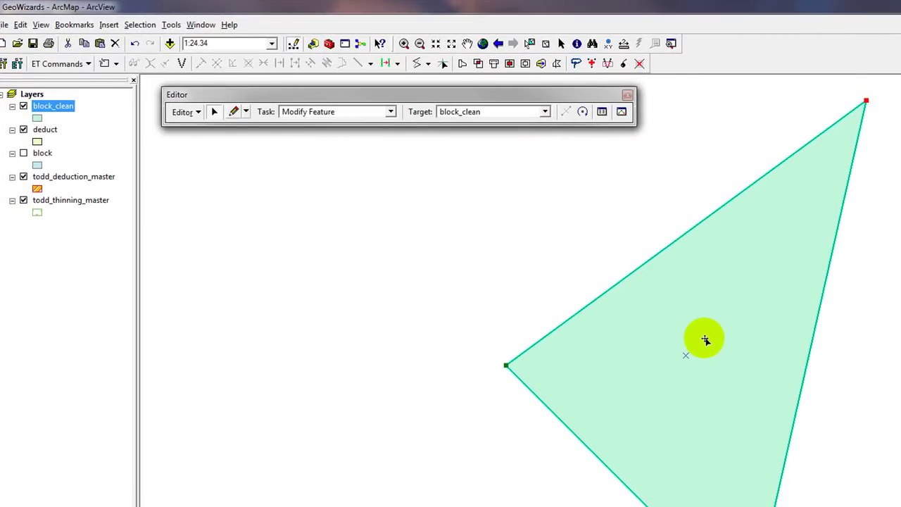
Step: Delete the selected tiny bow-tie polygon, then stop editing and save the edits
right_click(706, 340)
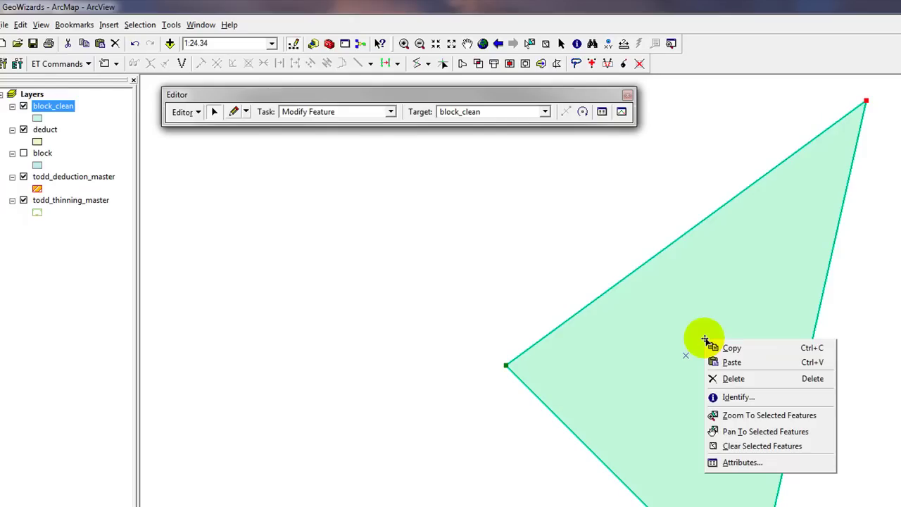
click(744, 381)
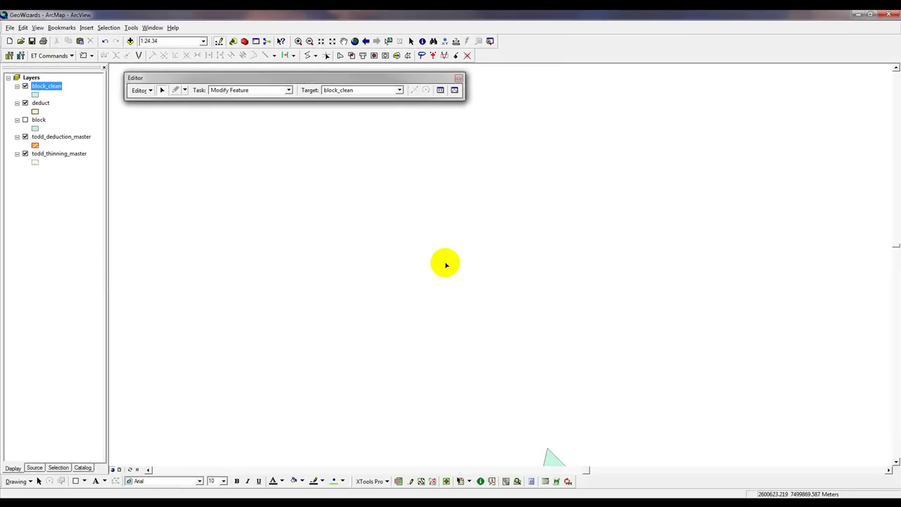
click(140, 91)
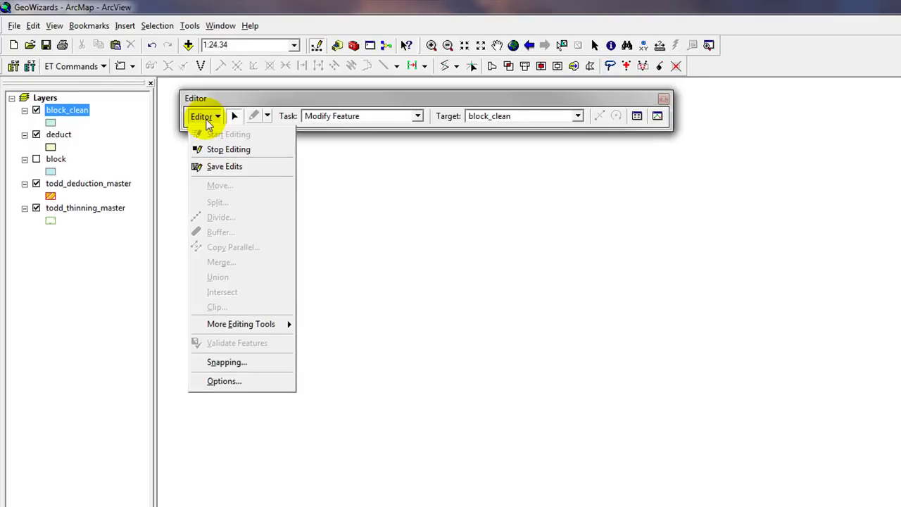
click(211, 149)
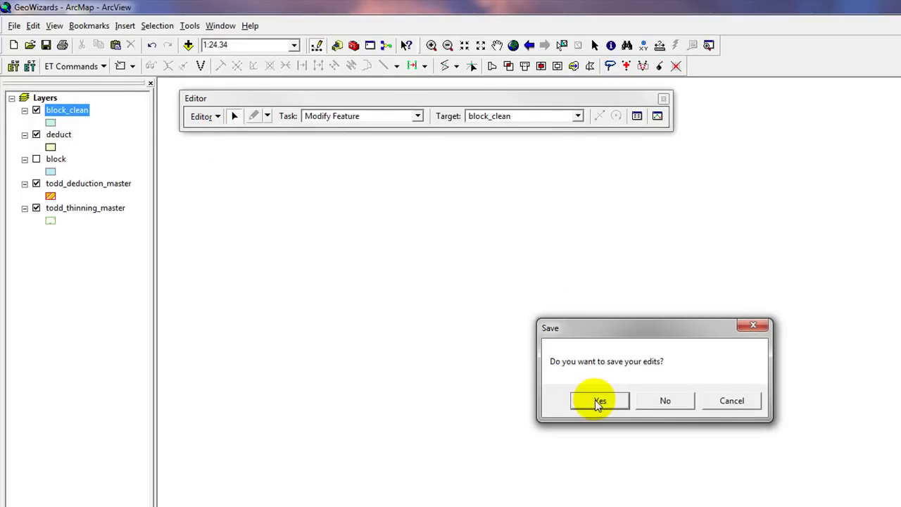
click(598, 401)
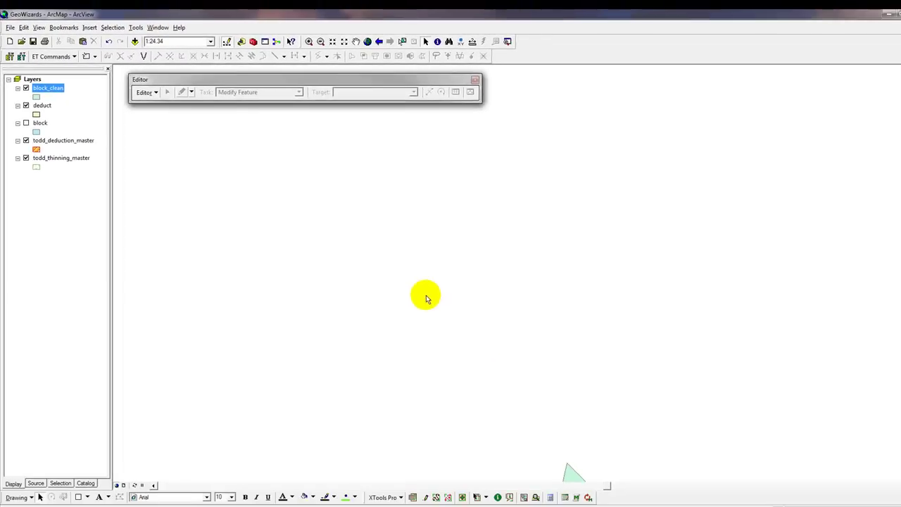
Step: Zoom to the block_clean layer, close the Editor toolbar, and move deduct above block_clean
right_click(56, 91)
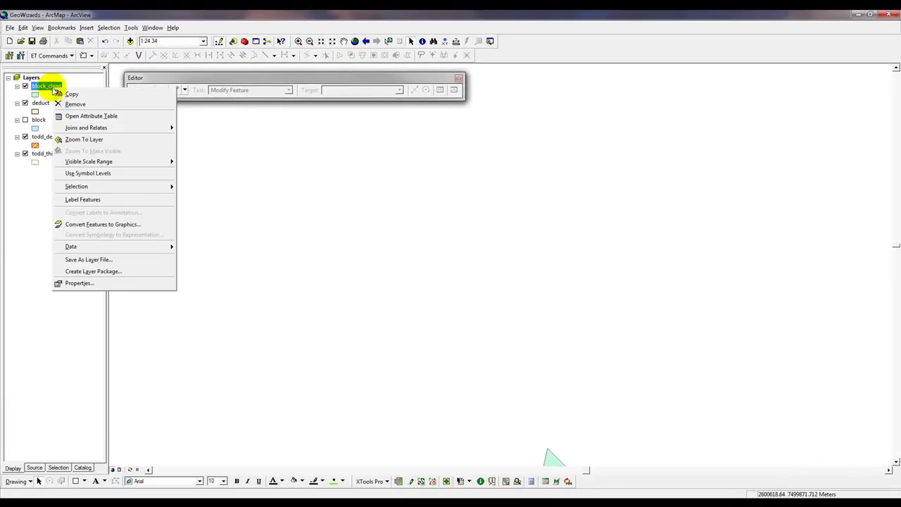
click(79, 139)
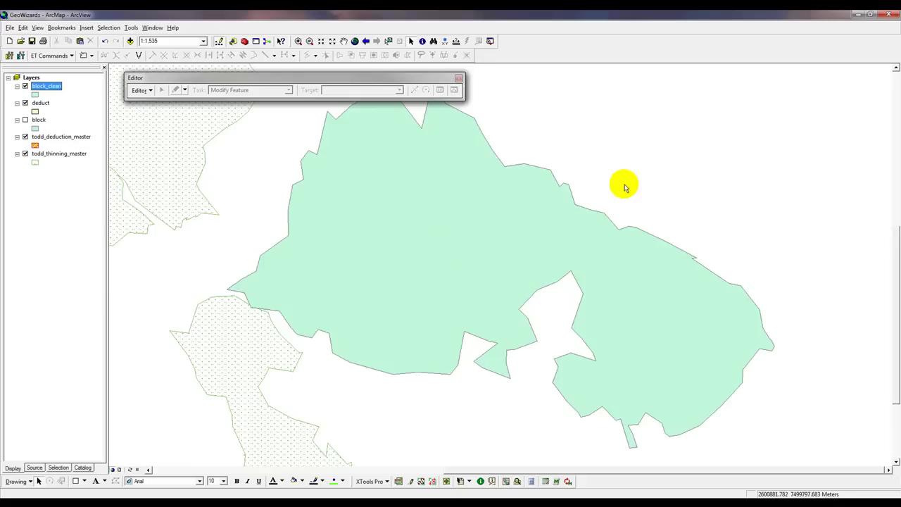
click(459, 78)
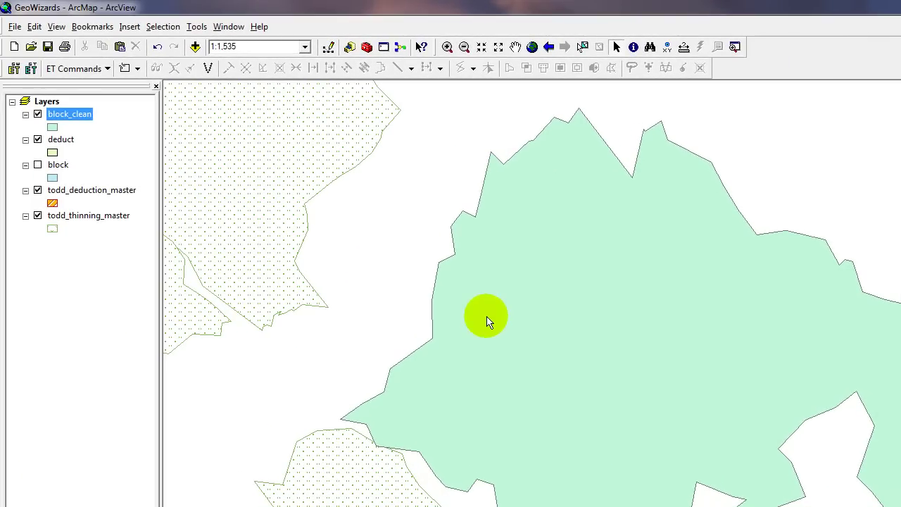
click(61, 139)
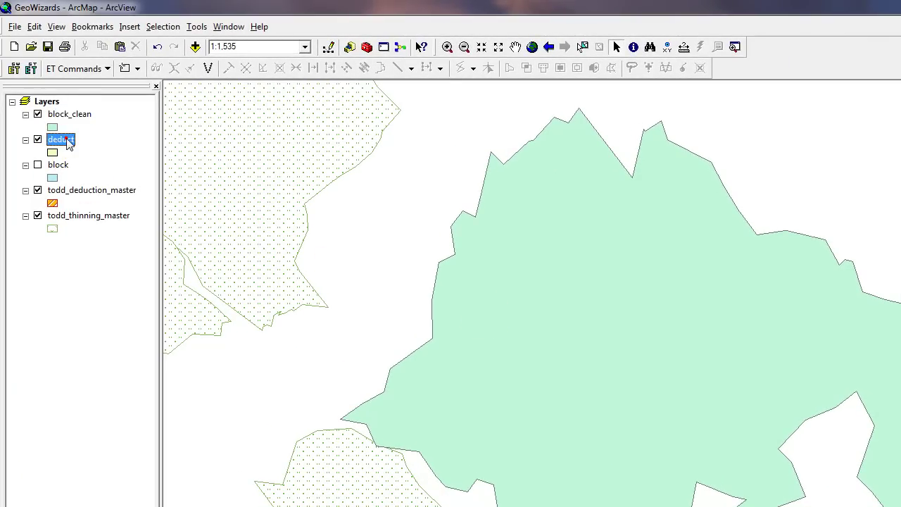
drag(68, 107, 67, 105)
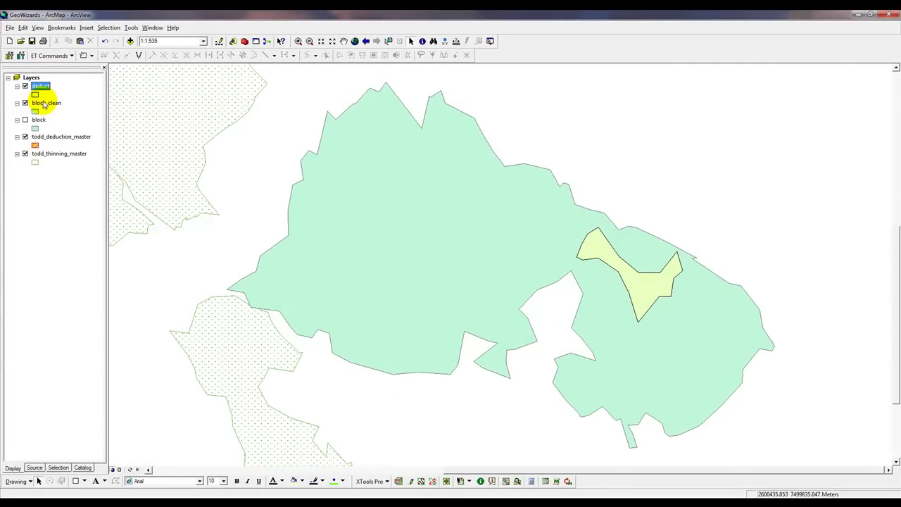
right_click(44, 104)
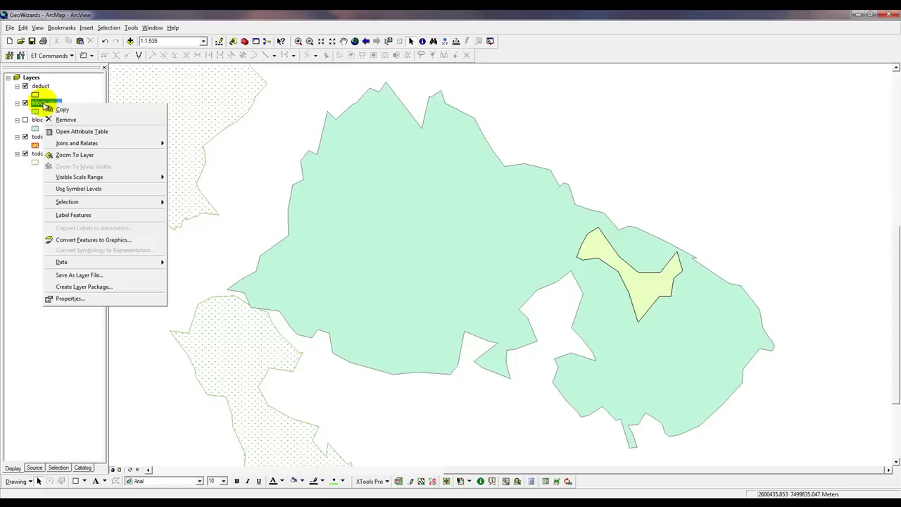
click(74, 132)
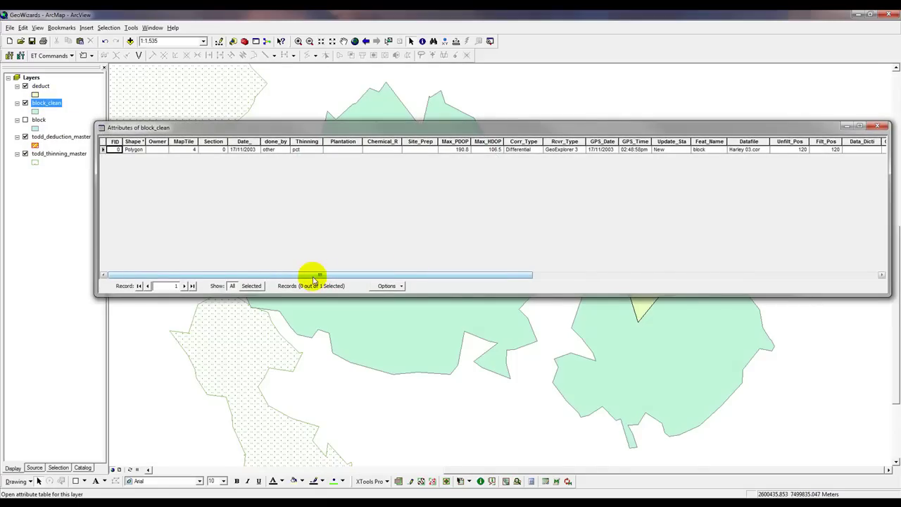
drag(314, 280, 255, 298)
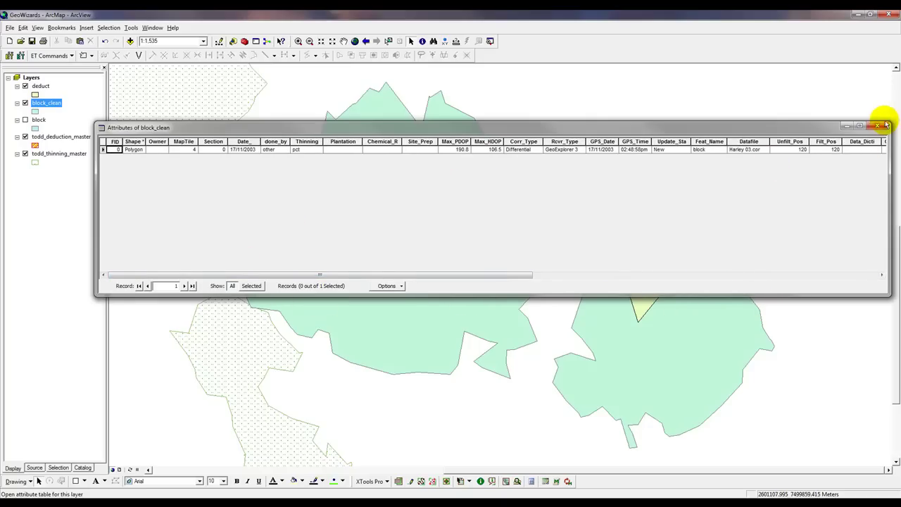
click(880, 127)
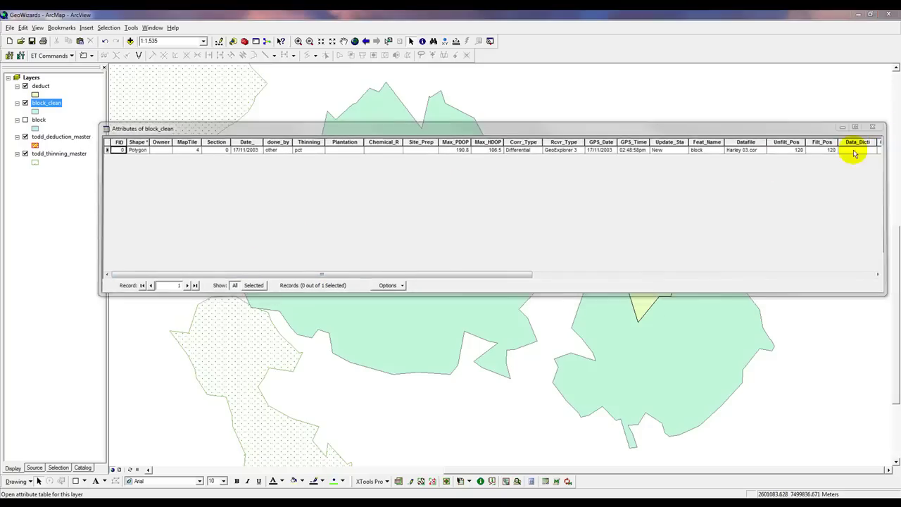